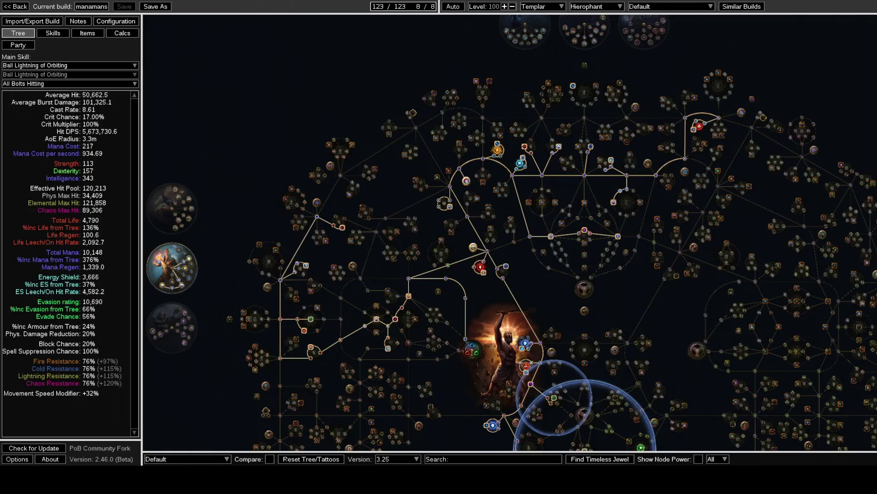
Look over the allocated nodes on the Default passive tree and the main skill's gem setup
{"action": "left_click_drag", "start_coordinate": [564, 303], "coordinate": [530, 262]}
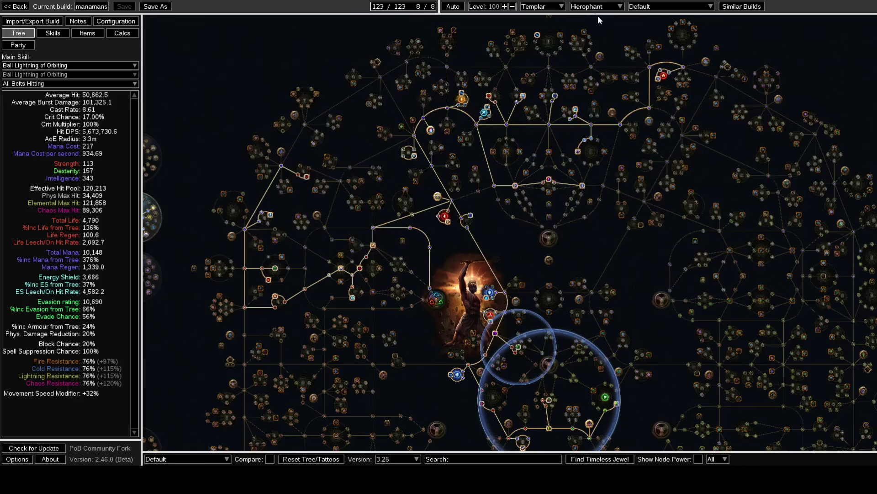
{"action": "left_click_drag", "start_coordinate": [513, 237], "coordinate": [597, 179]}
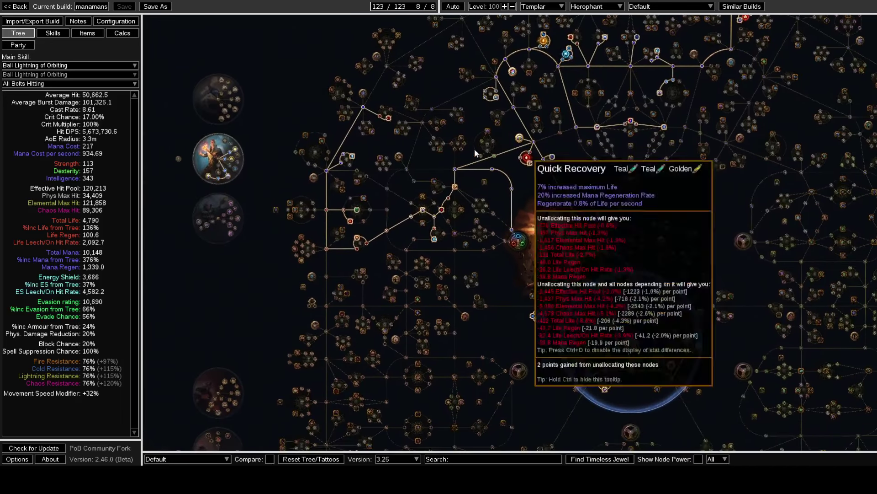
{"action": "mouse_move", "coordinate": [72, 66]}
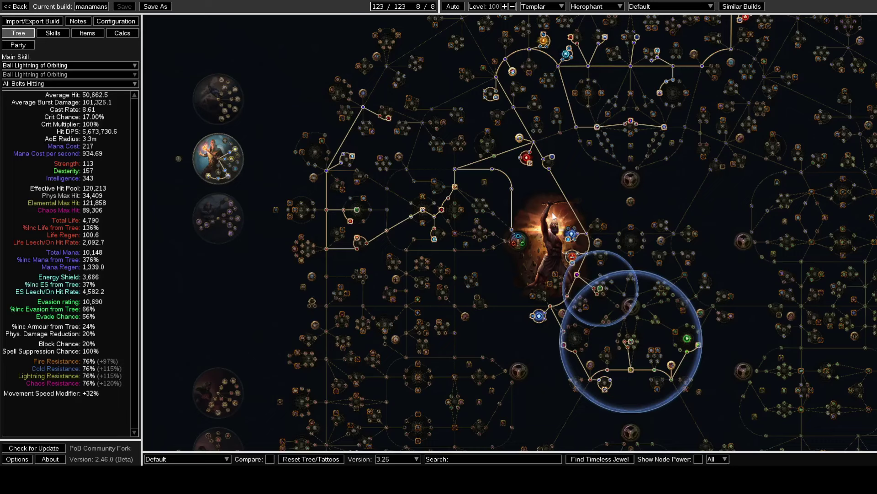
{"action": "left_click_drag", "start_coordinate": [543, 185], "coordinate": [499, 231]}
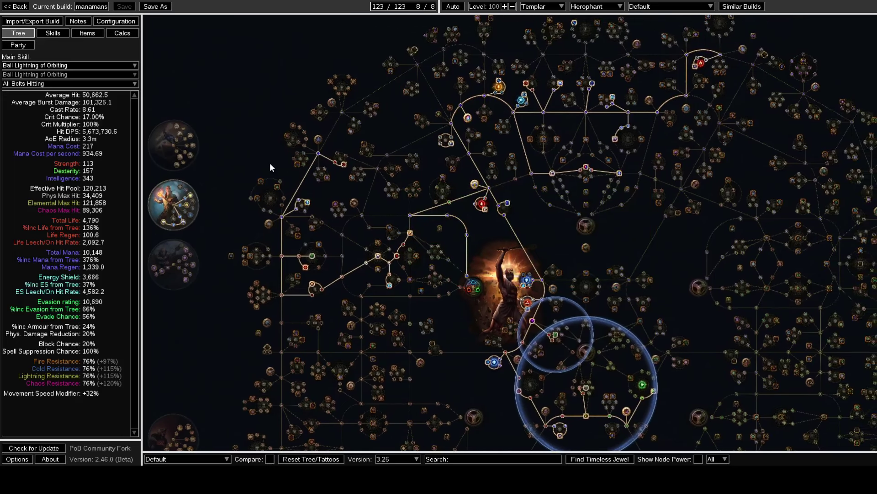
Check the equipped items and return to the Templar section of the passive tree
{"action": "left_click", "coordinate": [61, 33]}
{"action": "left_click", "coordinate": [86, 34]}
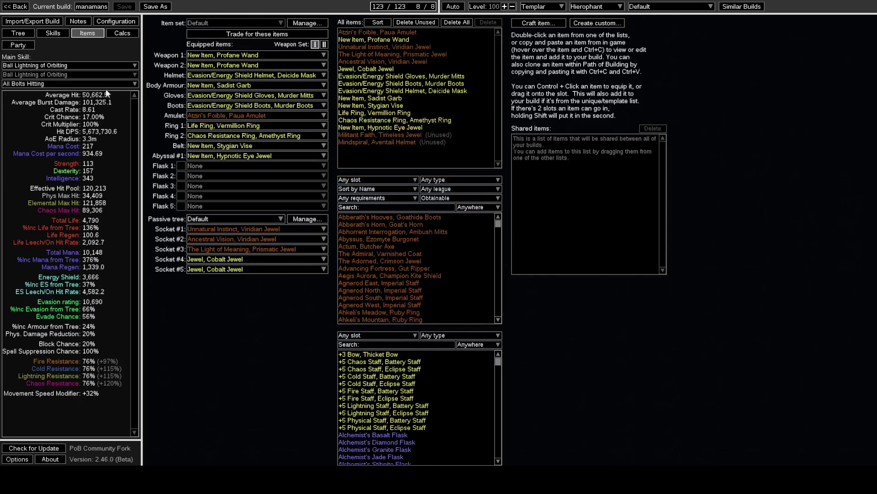
{"action": "left_click", "coordinate": [18, 33]}
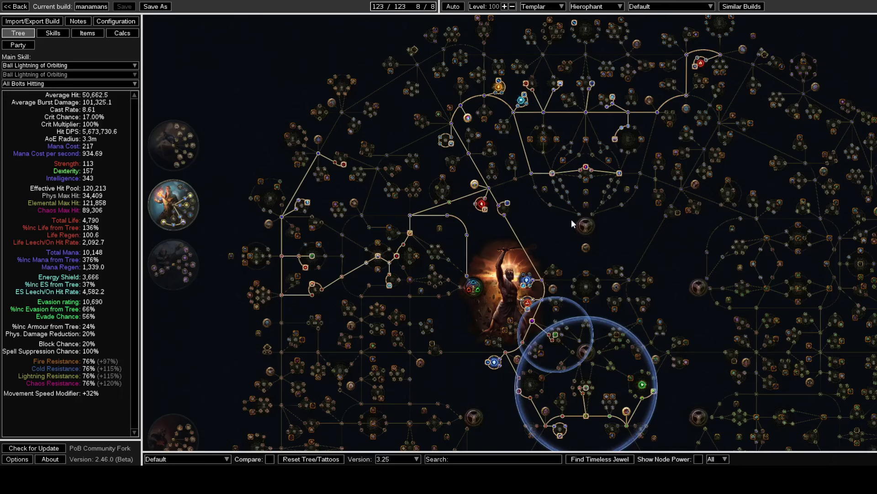
{"action": "scroll", "coordinate": [233, 356], "scroll_direction": "up", "scroll_amount": 2}
{"action": "scroll", "coordinate": [649, 182], "scroll_direction": "down", "scroll_amount": 2}
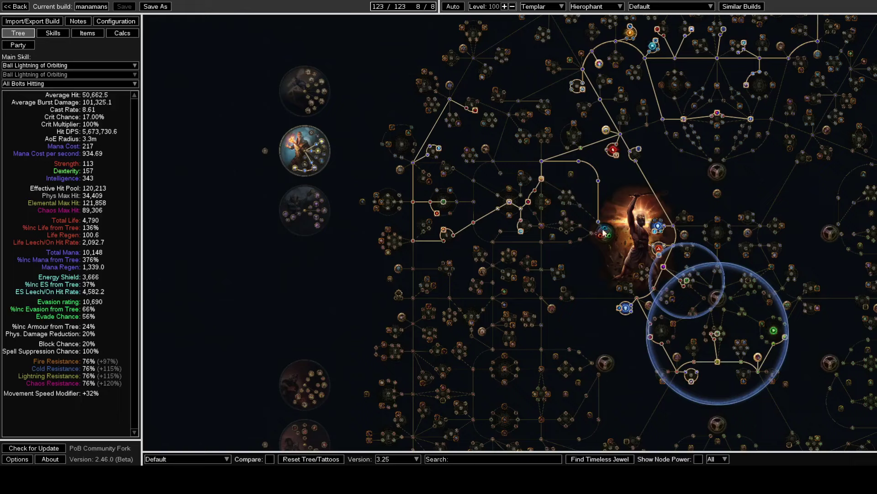
{"action": "left_click_drag", "start_coordinate": [739, 222], "coordinate": [613, 271]}
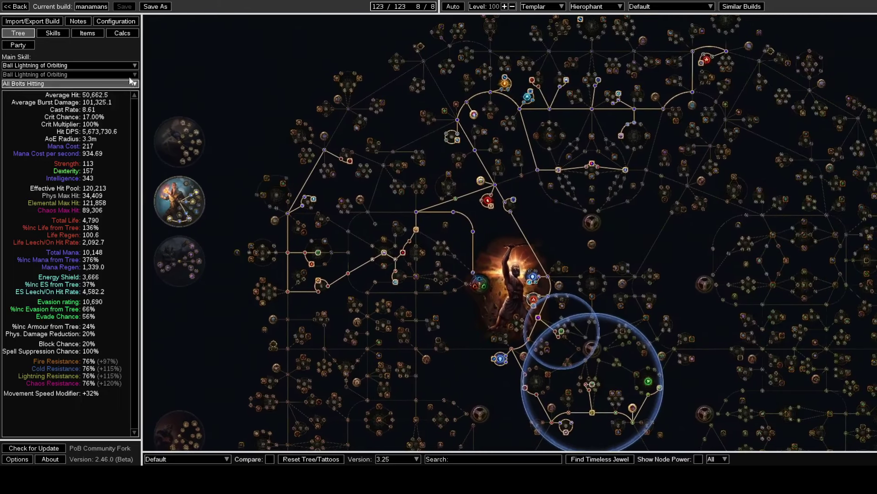
Inspect the Unnatural Instinct jewel in Socket #1 and the Sadist Garb body armour, and go back to the passive tree
{"action": "left_click", "coordinate": [87, 33]}
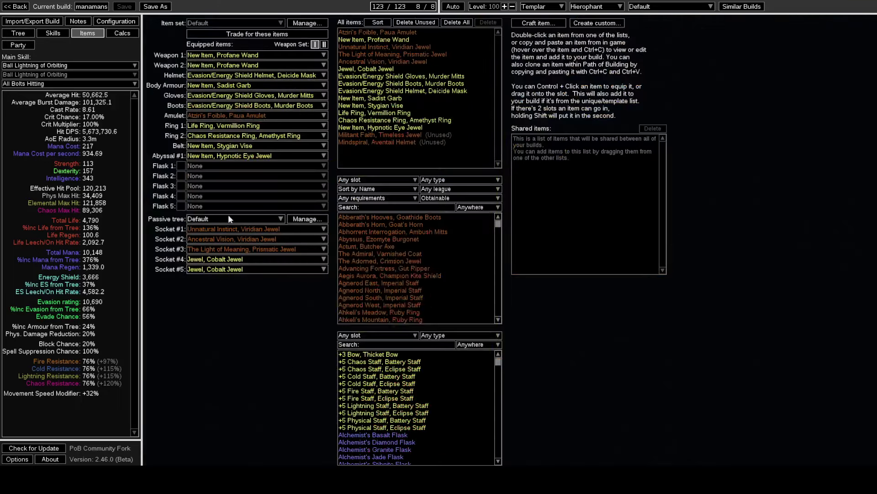
{"action": "mouse_move", "coordinate": [238, 231]}
{"action": "mouse_move", "coordinate": [245, 87]}
{"action": "left_click", "coordinate": [9, 37]}
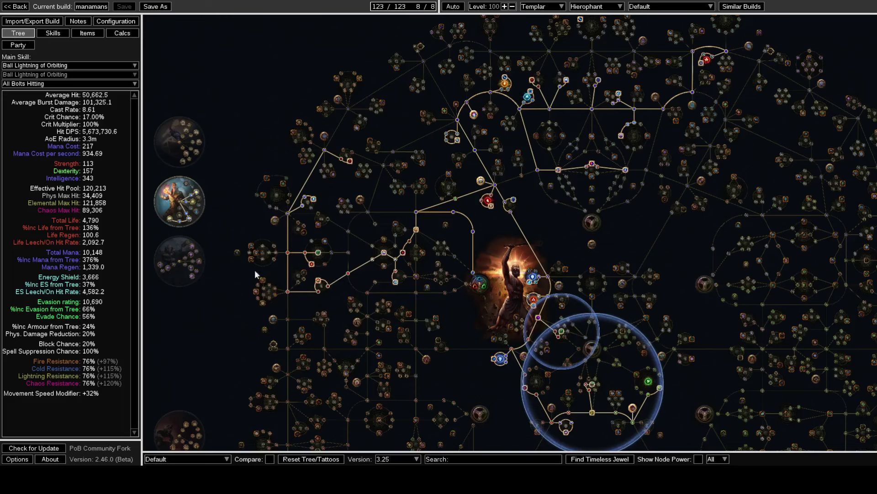
Switch to the early endgame passive tree and look over its allocated paths
{"action": "left_click", "coordinate": [195, 457]}
{"action": "left_click", "coordinate": [193, 442]}
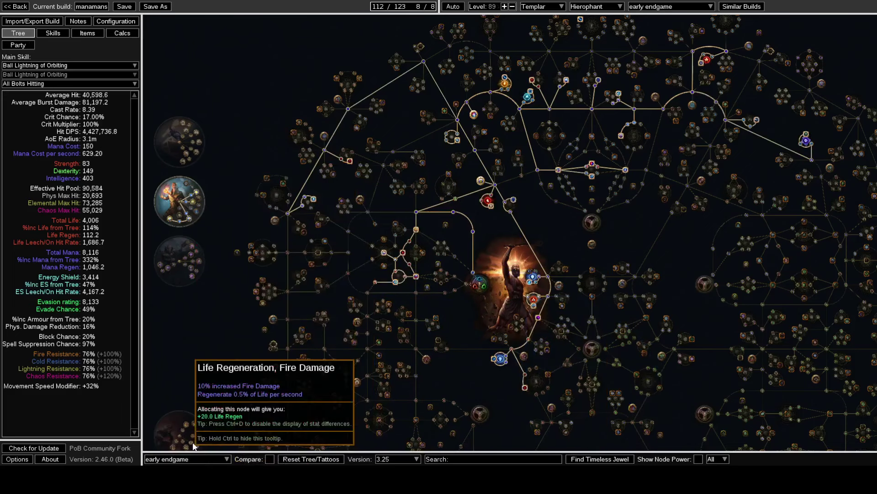
{"action": "left_click_drag", "start_coordinate": [539, 256], "coordinate": [488, 305]}
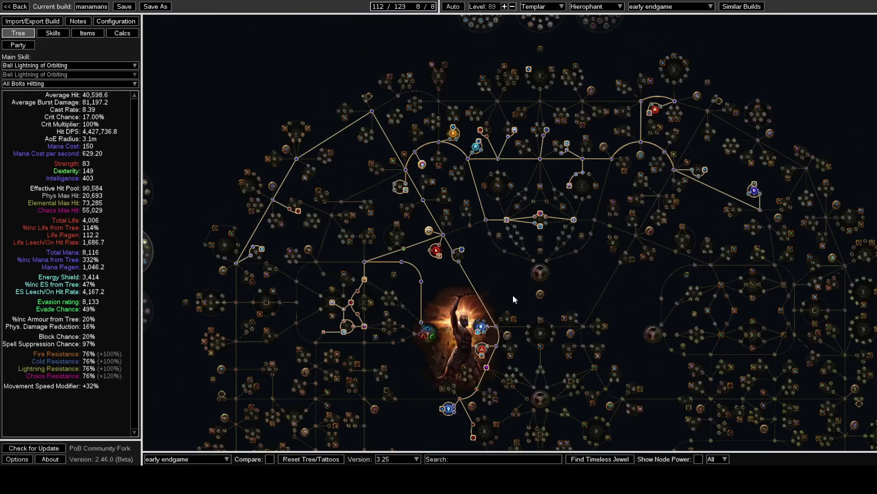
{"action": "left_click_drag", "start_coordinate": [513, 298], "coordinate": [491, 170]}
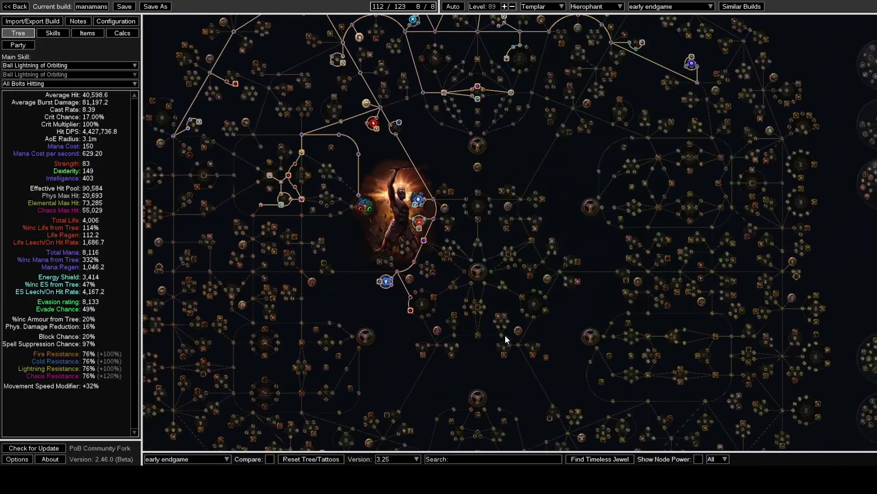
{"action": "left_click_drag", "start_coordinate": [513, 319], "coordinate": [470, 410]}
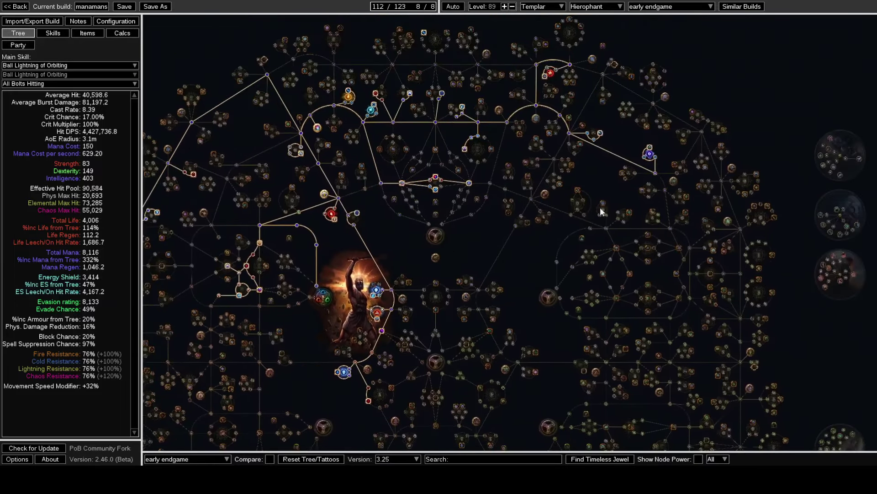
Inspect the allocated Spell Suppression Mastery in the early endgame tree
{"action": "scroll", "coordinate": [650, 153], "scroll_direction": "up", "scroll_amount": 2}
{"action": "left_click_drag", "start_coordinate": [590, 147], "coordinate": [569, 194]}
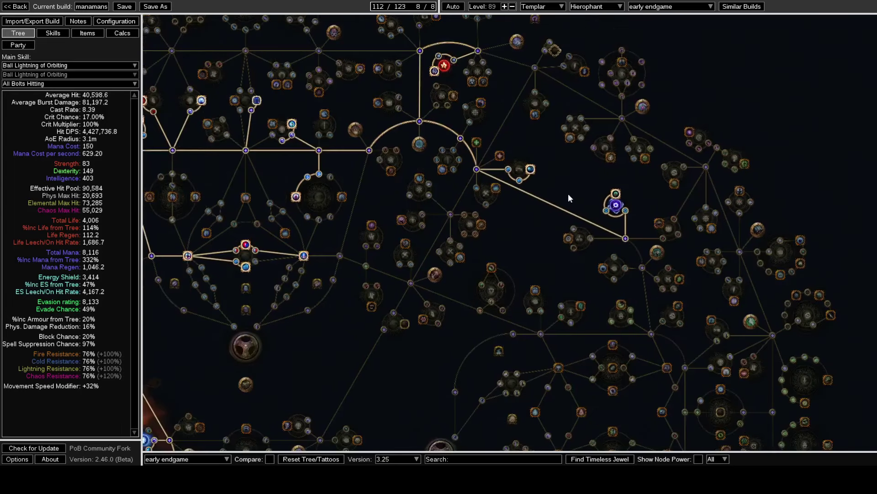
{"action": "scroll", "coordinate": [569, 193], "scroll_direction": "down", "scroll_amount": 1}
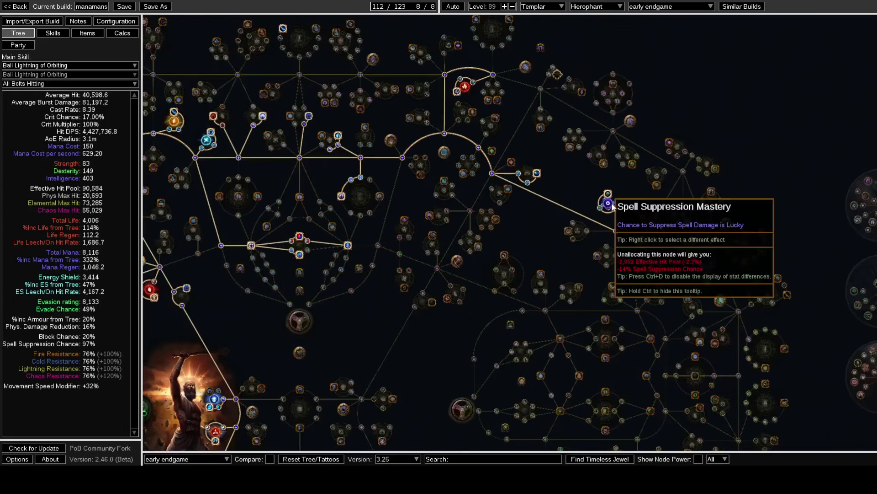
{"action": "mouse_move", "coordinate": [610, 198]}
{"action": "scroll", "coordinate": [542, 224], "scroll_direction": "down", "scroll_amount": 3}
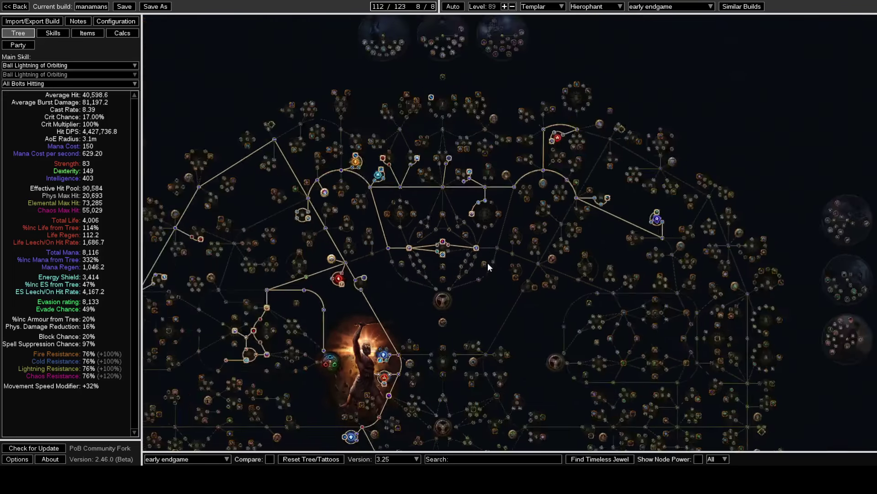
Switch back to the Default passive tree and examine its allocated paths and jewel radius areas
{"action": "left_click", "coordinate": [187, 458]}
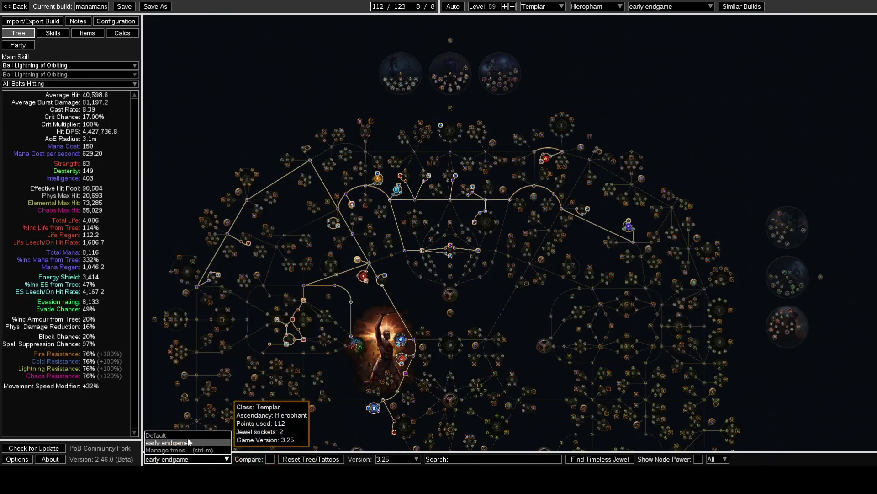
{"action": "left_click", "coordinate": [187, 435]}
{"action": "left_click_drag", "start_coordinate": [440, 306], "coordinate": [443, 275]}
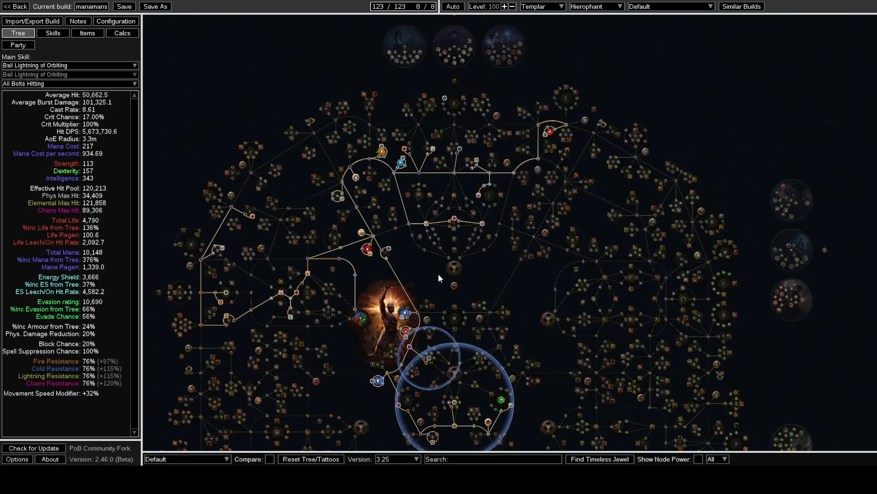
{"action": "scroll", "coordinate": [438, 273], "scroll_direction": "up", "scroll_amount": 2}
{"action": "left_click_drag", "start_coordinate": [458, 270], "coordinate": [484, 234]}
{"action": "scroll", "coordinate": [484, 236], "scroll_direction": "down", "scroll_amount": 1}
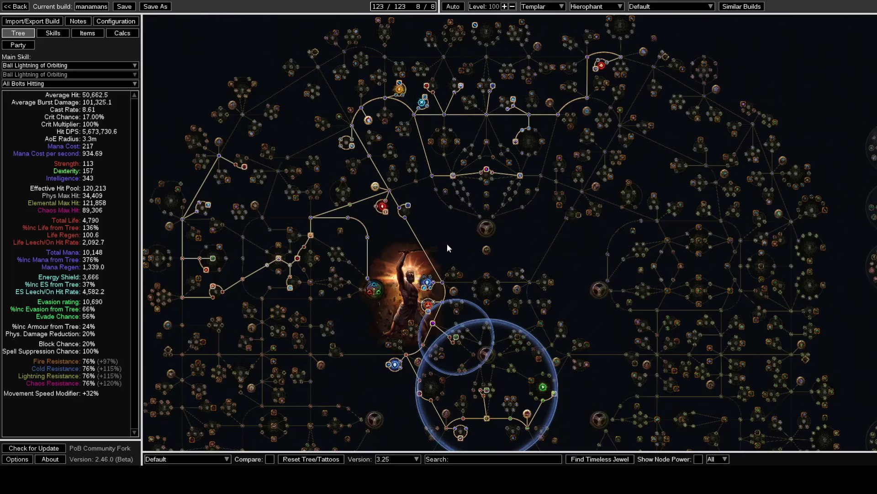
{"action": "scroll", "coordinate": [447, 248], "scroll_direction": "down", "scroll_amount": 1}
{"action": "left_click_drag", "start_coordinate": [383, 376], "coordinate": [440, 137]}
{"action": "left_click_drag", "start_coordinate": [470, 241], "coordinate": [588, 176]}
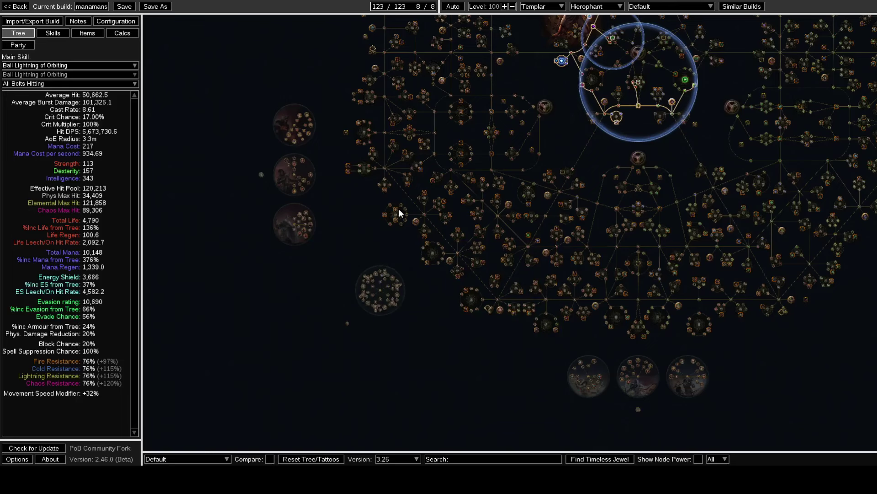
{"action": "left_click_drag", "start_coordinate": [525, 137], "coordinate": [488, 233]}
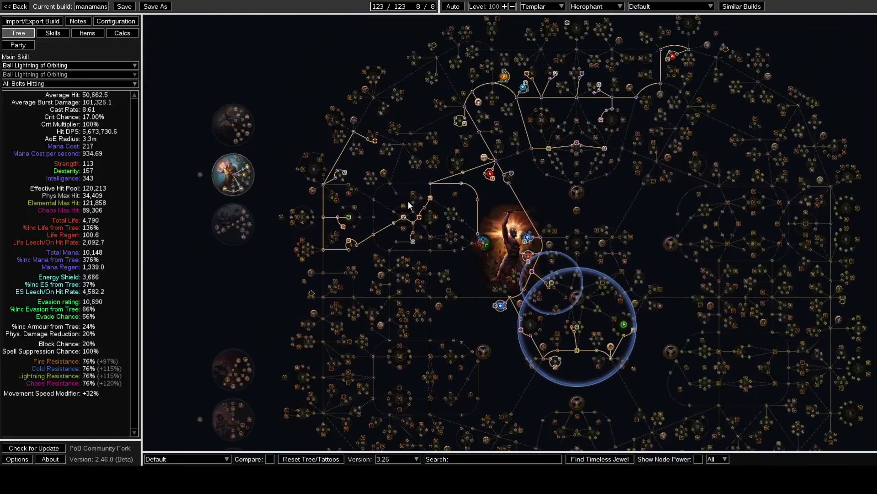
Inspect the Profane Wand in the Weapon 2 slot, check the skills, and return to the passive tree
{"action": "left_click", "coordinate": [91, 37]}
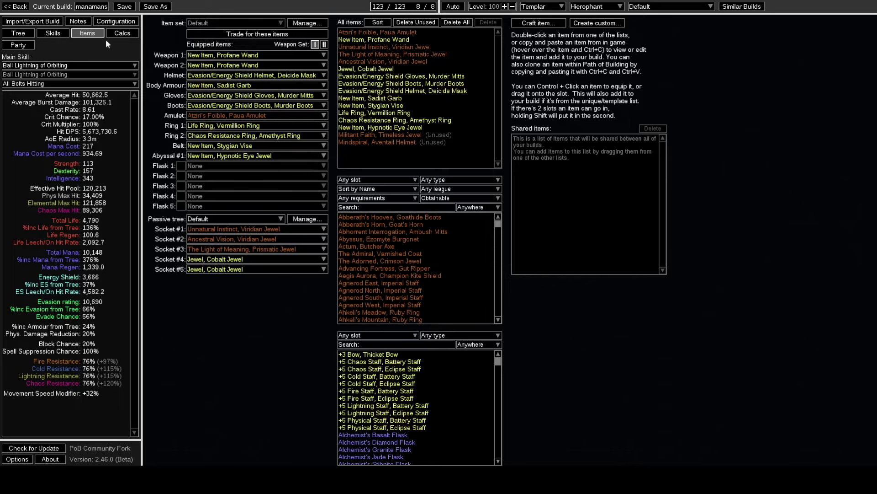
{"action": "mouse_move", "coordinate": [244, 69]}
{"action": "left_click", "coordinate": [57, 34]}
{"action": "left_click", "coordinate": [29, 34]}
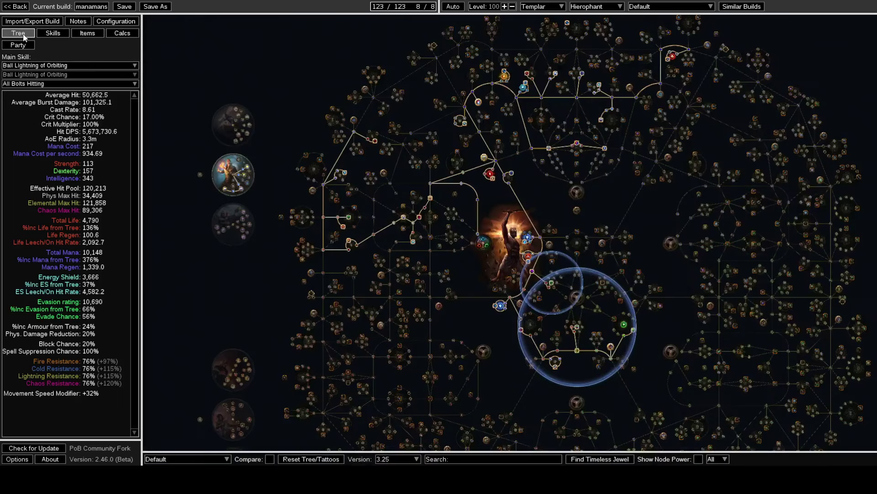
{"action": "scroll", "coordinate": [431, 183], "scroll_direction": "up", "scroll_amount": 3}
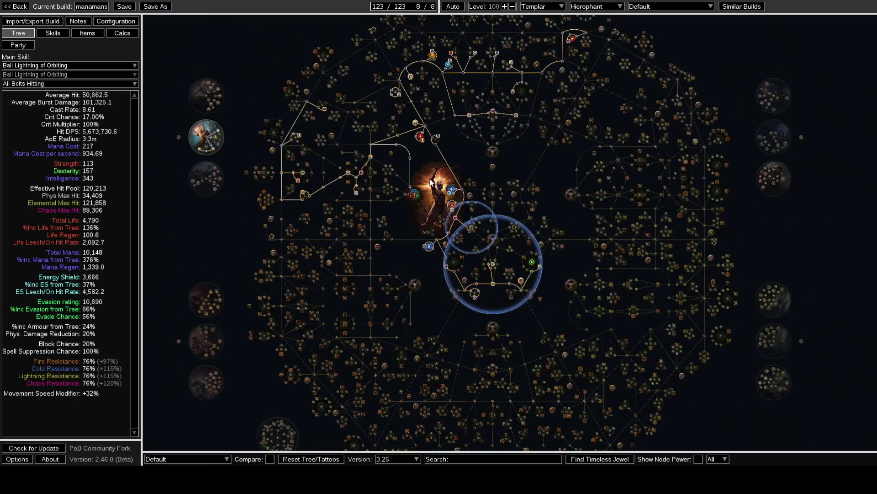
{"action": "scroll", "coordinate": [505, 168], "scroll_direction": "up", "scroll_amount": 2}
{"action": "left_click_drag", "start_coordinate": [473, 177], "coordinate": [505, 259]}
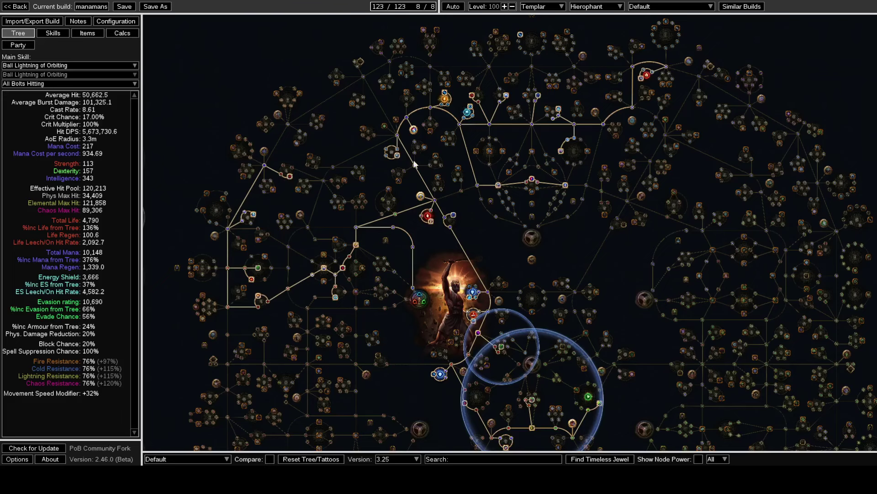
Review the skill gem setup alongside the equipped items and return to the passive tree
{"action": "left_click", "coordinate": [45, 35]}
{"action": "left_click", "coordinate": [85, 35]}
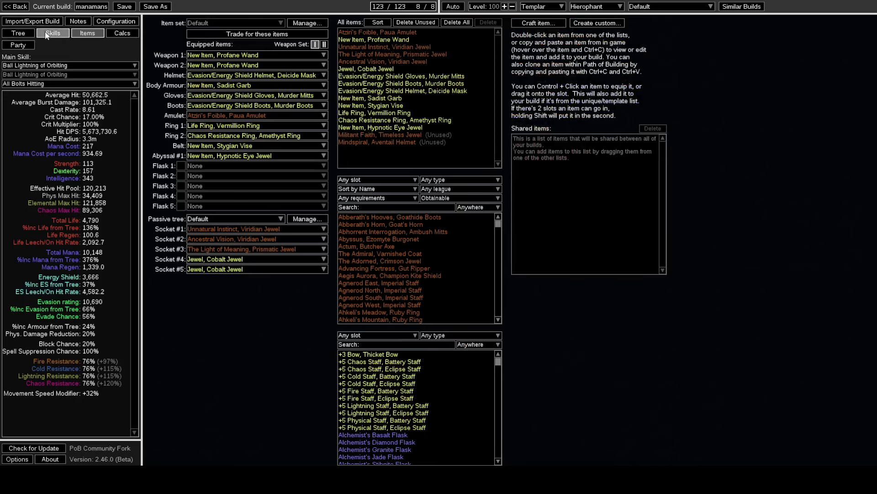
{"action": "left_click", "coordinate": [60, 33]}
{"action": "left_click", "coordinate": [19, 35]}
{"action": "left_click", "coordinate": [87, 36]}
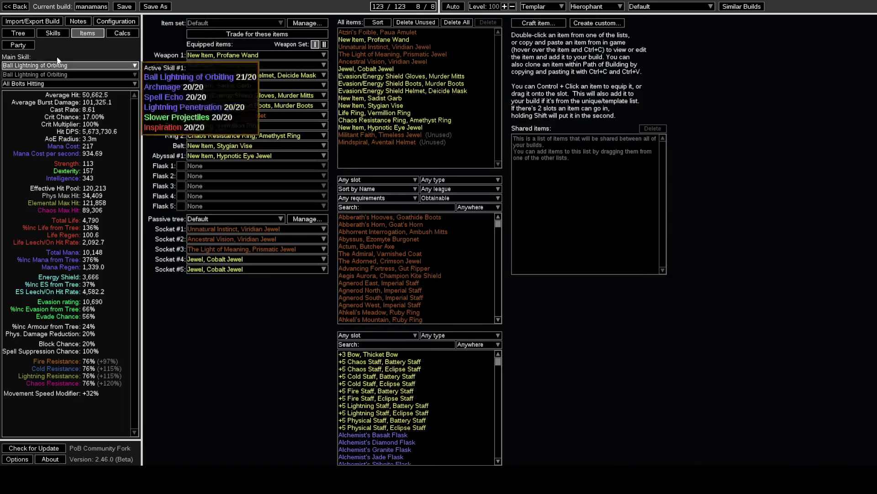
{"action": "left_click", "coordinate": [51, 33]}
{"action": "left_click", "coordinate": [18, 33]}
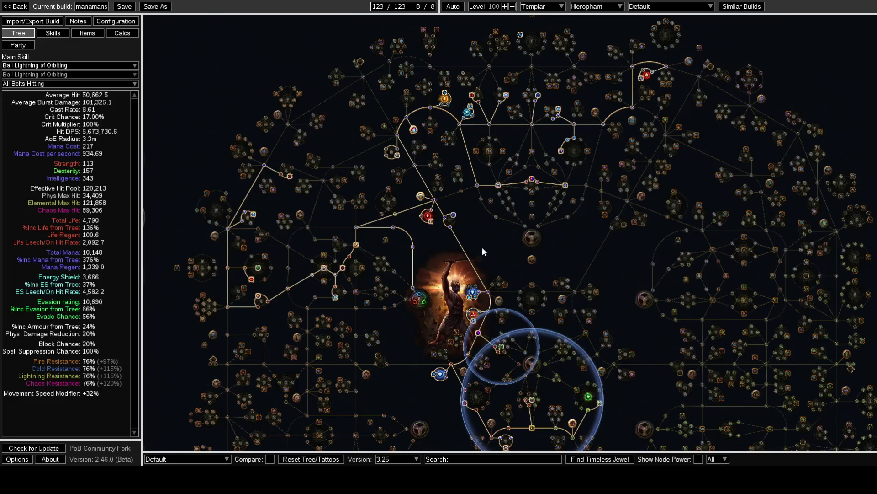
Save the current build
{"action": "left_click_drag", "start_coordinate": [483, 250], "coordinate": [578, 219]}
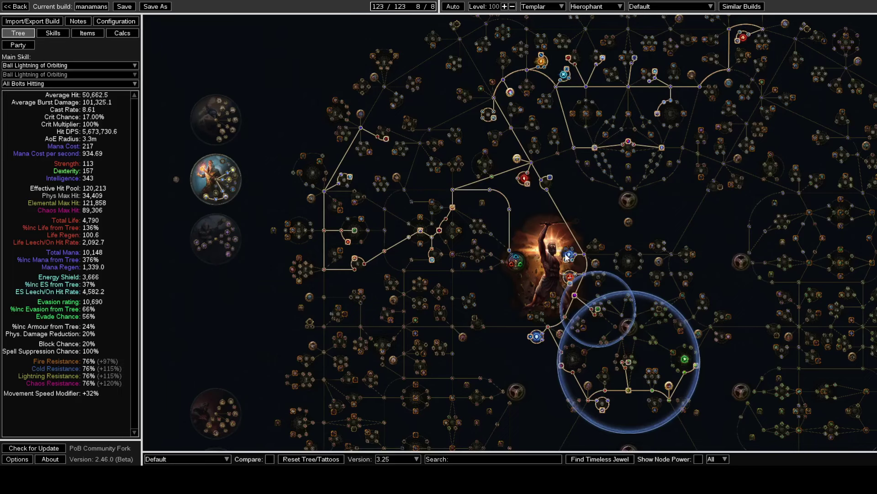
{"action": "left_click_drag", "start_coordinate": [567, 259], "coordinate": [555, 289]}
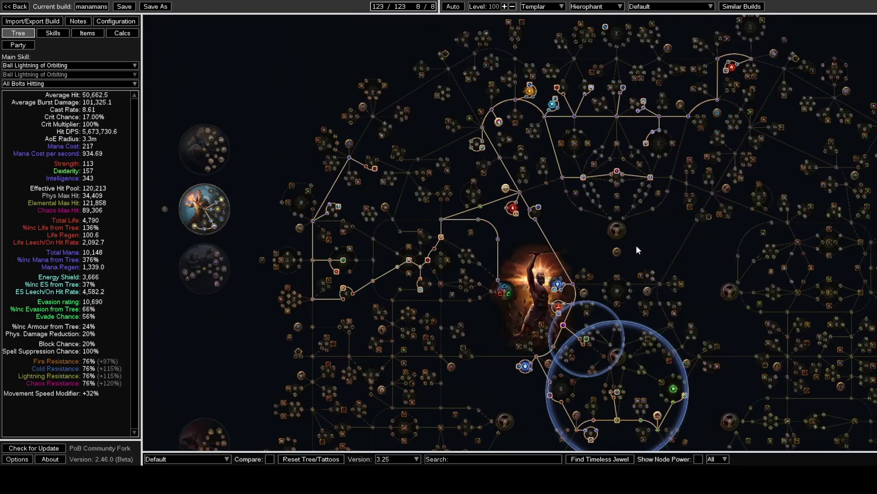
{"action": "left_click_drag", "start_coordinate": [638, 249], "coordinate": [519, 294]}
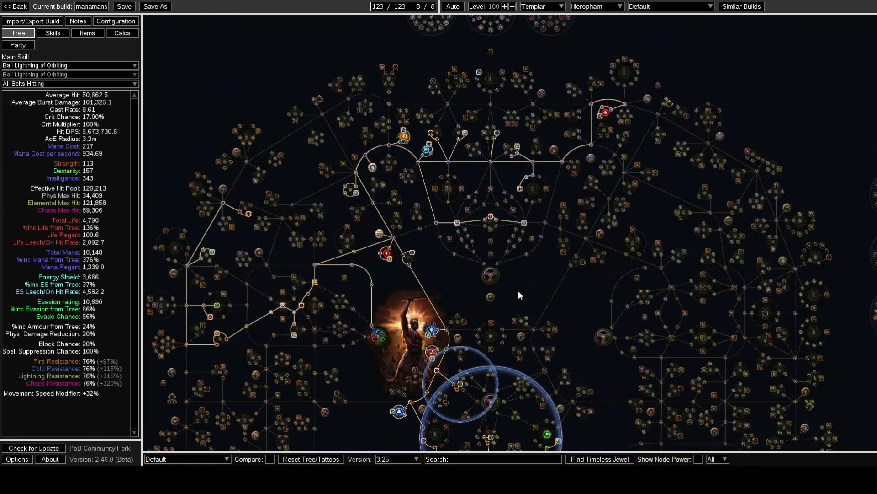
{"action": "left_click_drag", "start_coordinate": [461, 291], "coordinate": [508, 178]}
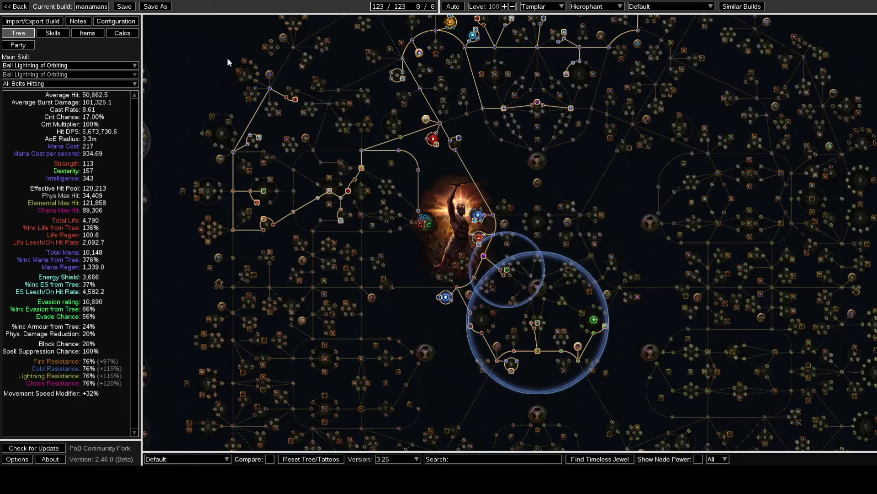
{"action": "left_click", "coordinate": [125, 7]}
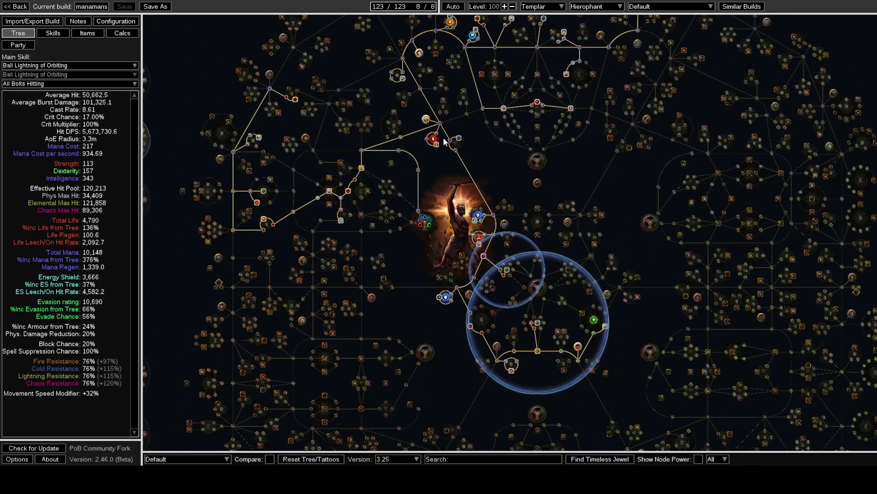